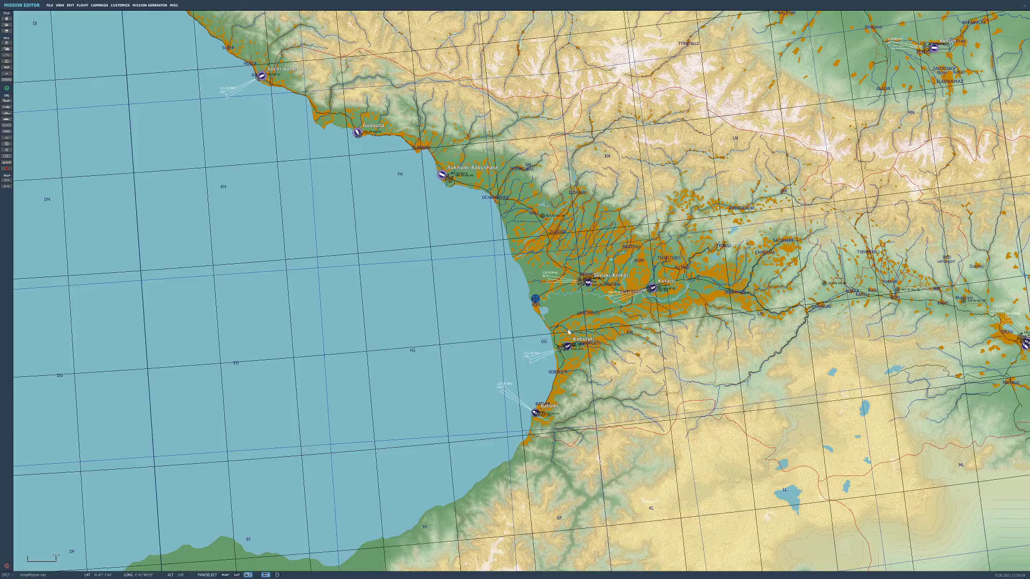
- Examine the terrain around Senaki-Kolkhi and the river plain south of it at several map scales
{"action": "scroll", "coordinate": [624, 303], "scroll_direction": "up", "scroll_amount": 10}
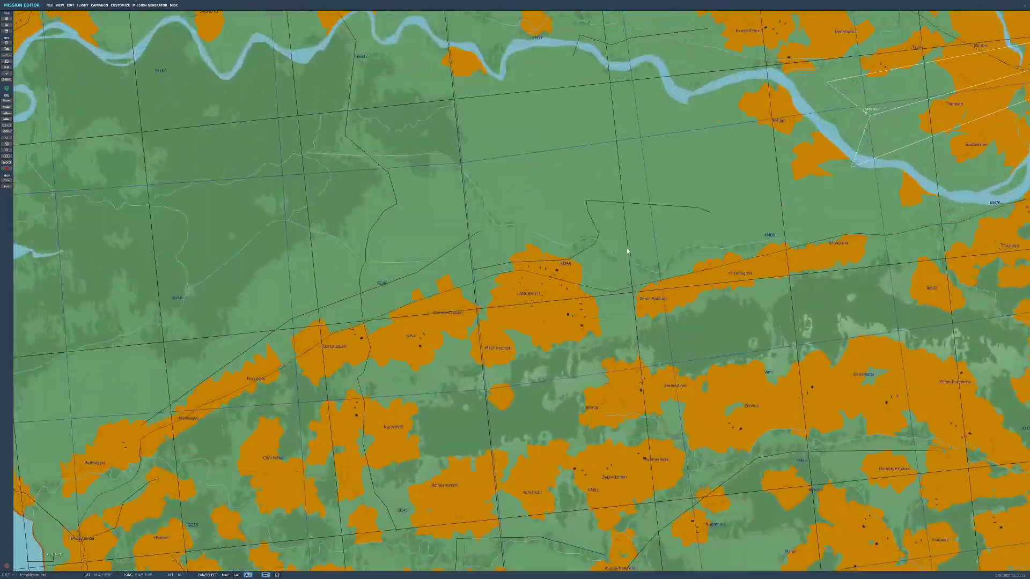
{"action": "scroll", "coordinate": [605, 358], "scroll_direction": "up", "scroll_amount": 2}
{"action": "scroll", "coordinate": [633, 324], "scroll_direction": "down", "scroll_amount": 6}
{"action": "scroll", "coordinate": [684, 295], "scroll_direction": "up", "scroll_amount": 6}
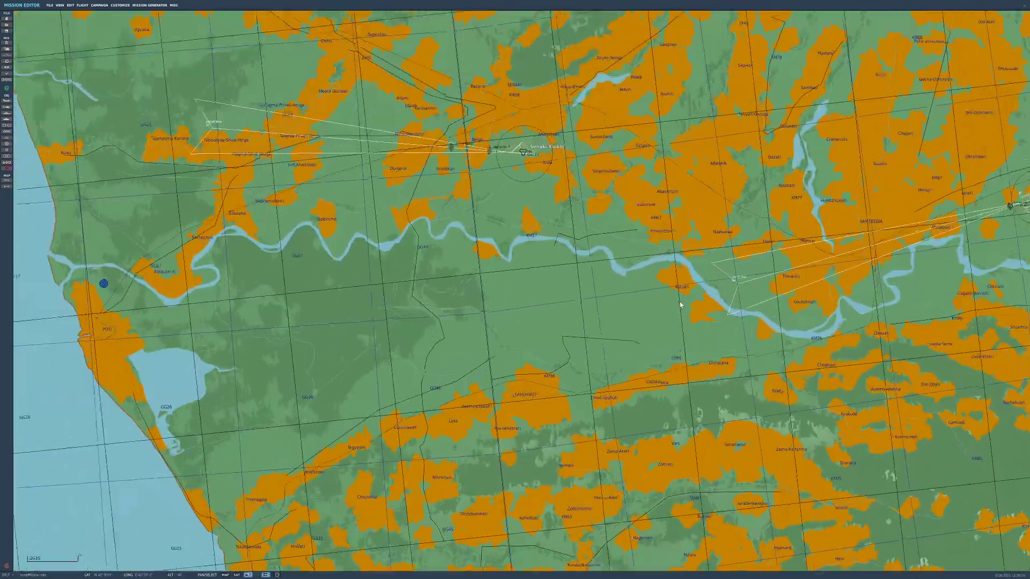
{"action": "scroll", "coordinate": [692, 302], "scroll_direction": "down", "scroll_amount": 6}
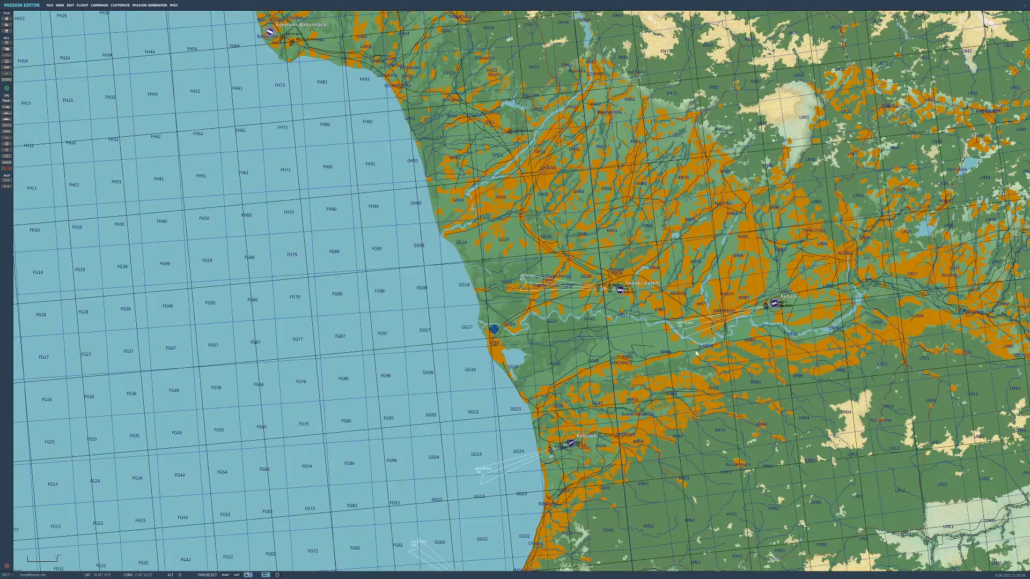
{"action": "scroll", "coordinate": [611, 326], "scroll_direction": "up", "scroll_amount": 5}
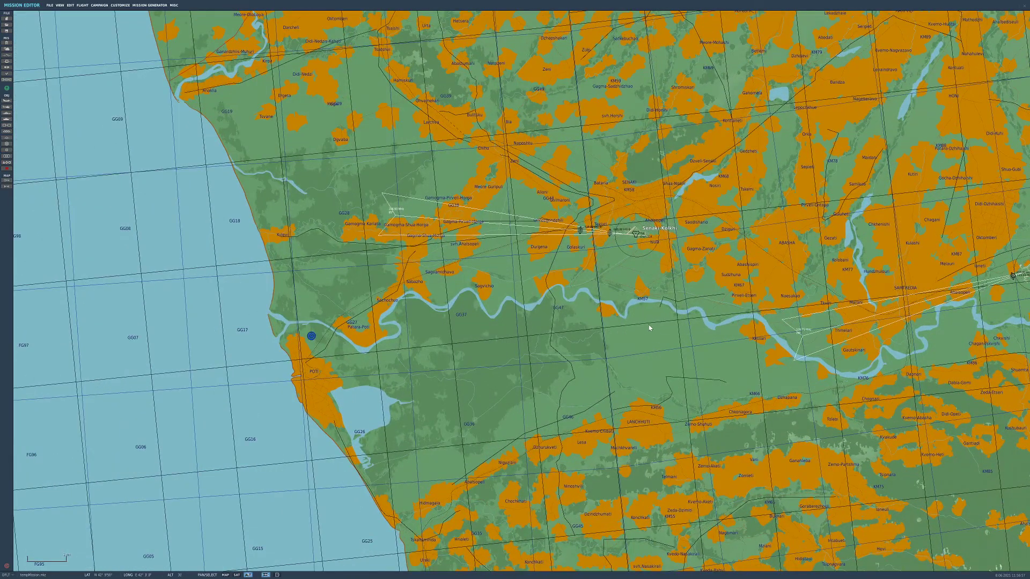
{"action": "scroll", "coordinate": [648, 325], "scroll_direction": "up", "scroll_amount": 4}
{"action": "left_click_drag", "start_coordinate": [786, 377], "coordinate": [485, 363]}
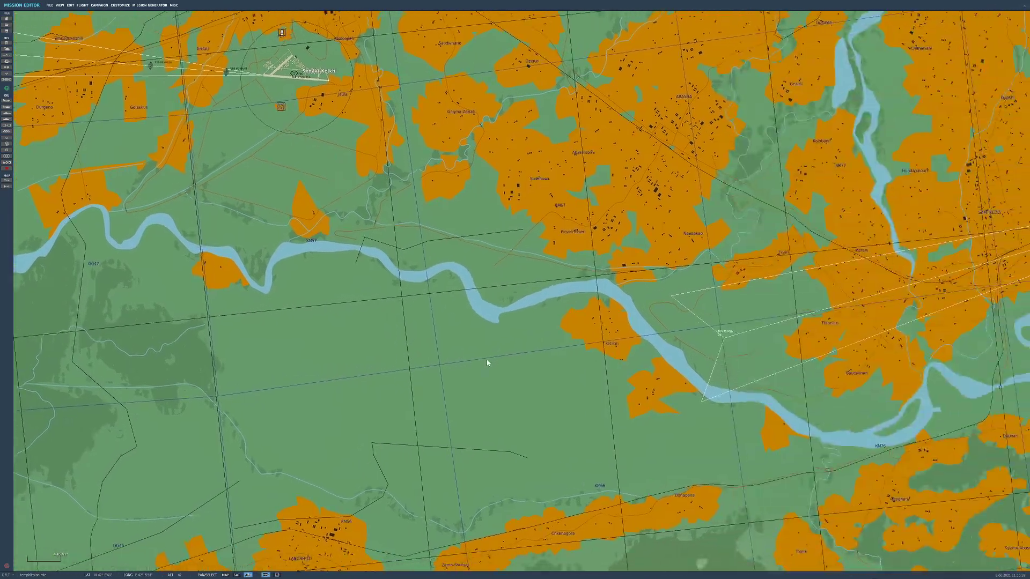
{"action": "scroll", "coordinate": [713, 392], "scroll_direction": "down", "scroll_amount": 3}
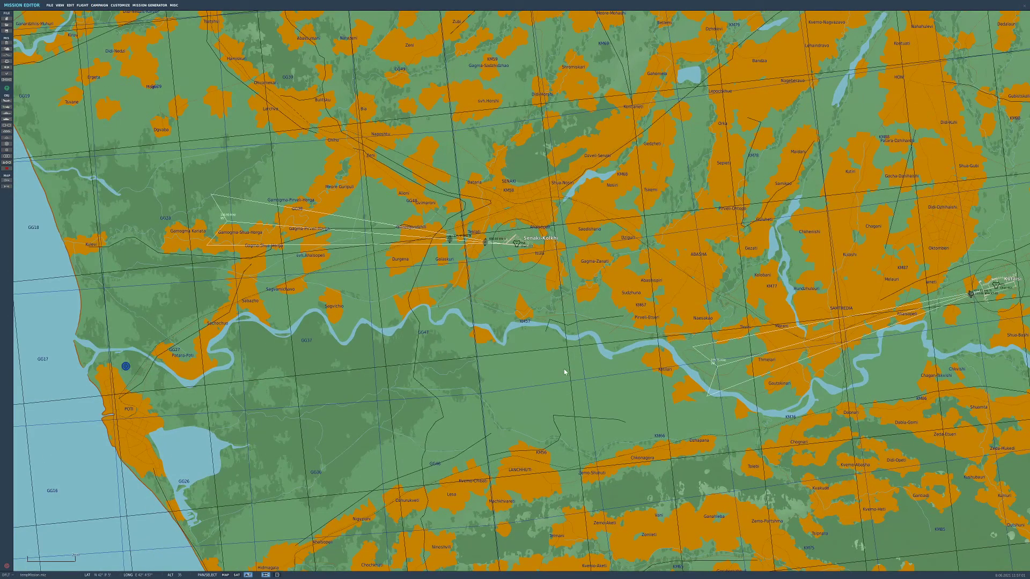
{"action": "scroll", "coordinate": [528, 232], "scroll_direction": "up", "scroll_amount": 5}
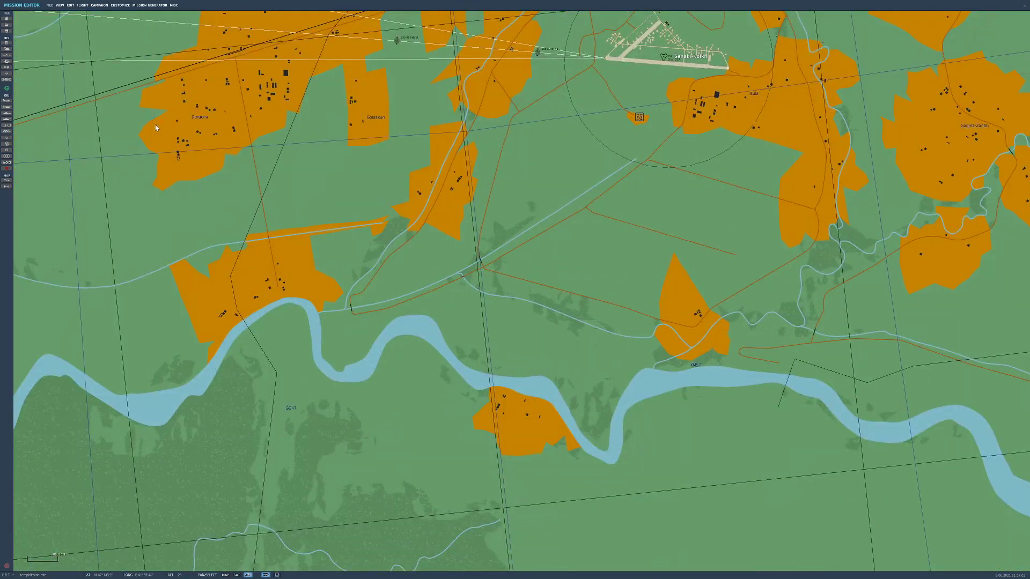
{"action": "left_click_drag", "start_coordinate": [548, 410], "coordinate": [423, 149]}
{"action": "left_click_drag", "start_coordinate": [609, 349], "coordinate": [749, 236]}
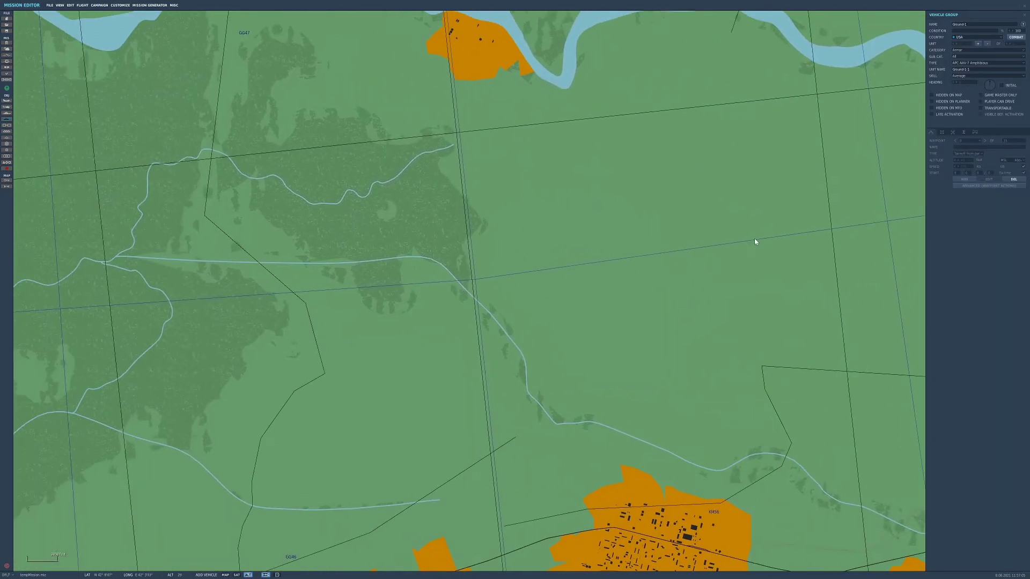
- Place a new USA ground vehicle group on the Sukhumi-Babushara runway
{"action": "scroll", "coordinate": [659, 263], "scroll_direction": "down", "scroll_amount": 4}
{"action": "scroll", "coordinate": [681, 258], "scroll_direction": "up", "scroll_amount": 5}
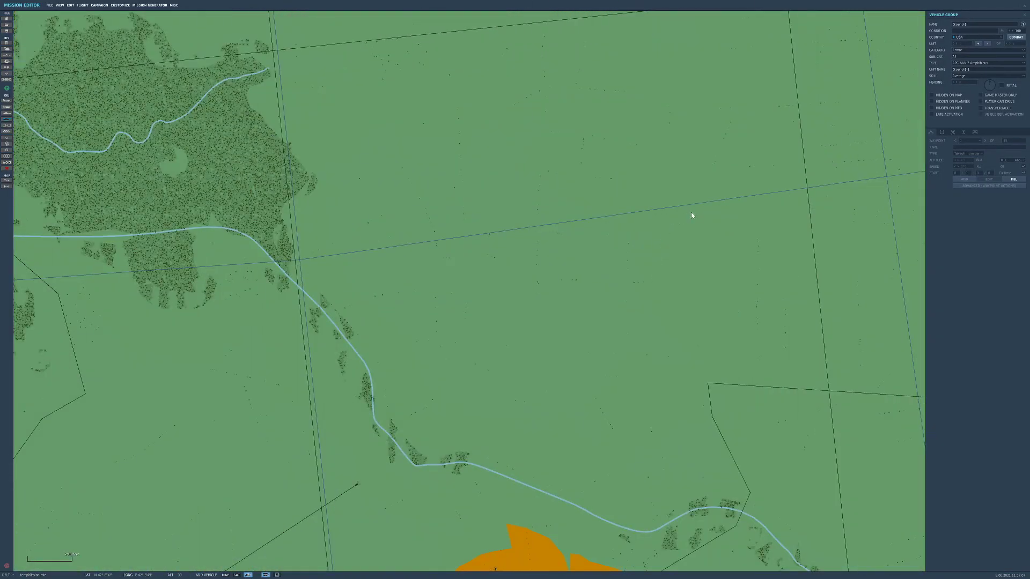
{"action": "scroll", "coordinate": [692, 216], "scroll_direction": "down", "scroll_amount": 4}
{"action": "scroll", "coordinate": [643, 275], "scroll_direction": "up", "scroll_amount": 3}
{"action": "scroll", "coordinate": [642, 203], "scroll_direction": "up", "scroll_amount": 3}
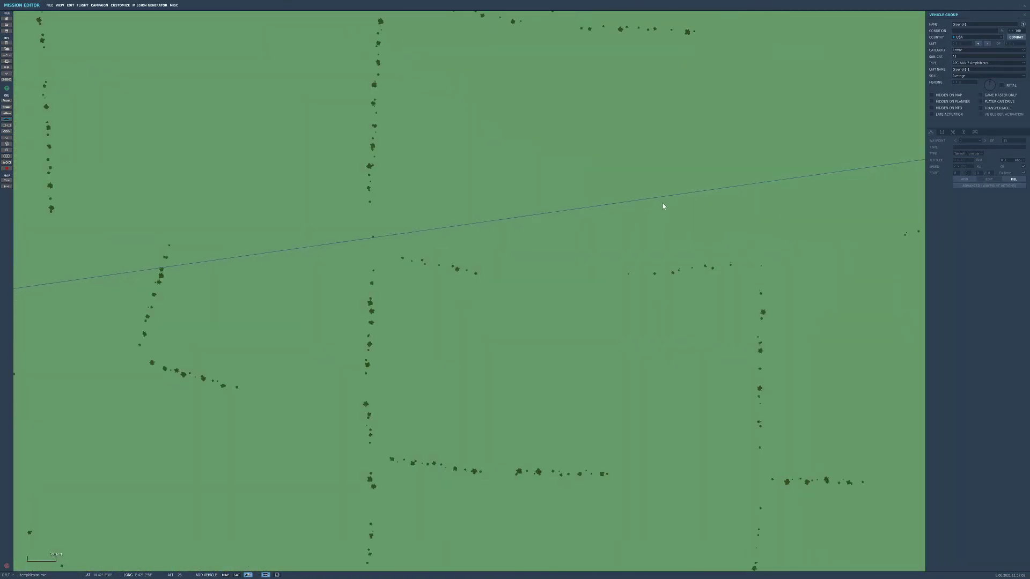
{"action": "scroll", "coordinate": [603, 257], "scroll_direction": "down", "scroll_amount": 6}
{"action": "right_click_drag", "start_coordinate": [593, 272], "coordinate": [758, 250]}
{"action": "right_click_drag", "start_coordinate": [639, 304], "coordinate": [770, 479]}
{"action": "right_click_drag", "start_coordinate": [589, 106], "coordinate": [618, 404]}
{"action": "right_click_drag", "start_coordinate": [674, 172], "coordinate": [854, 320]}
{"action": "right_click_drag", "start_coordinate": [401, 129], "coordinate": [643, 288]}
{"action": "right_click_drag", "start_coordinate": [582, 113], "coordinate": [751, 259]}
{"action": "scroll", "coordinate": [458, 285], "scroll_direction": "up", "scroll_amount": 8}
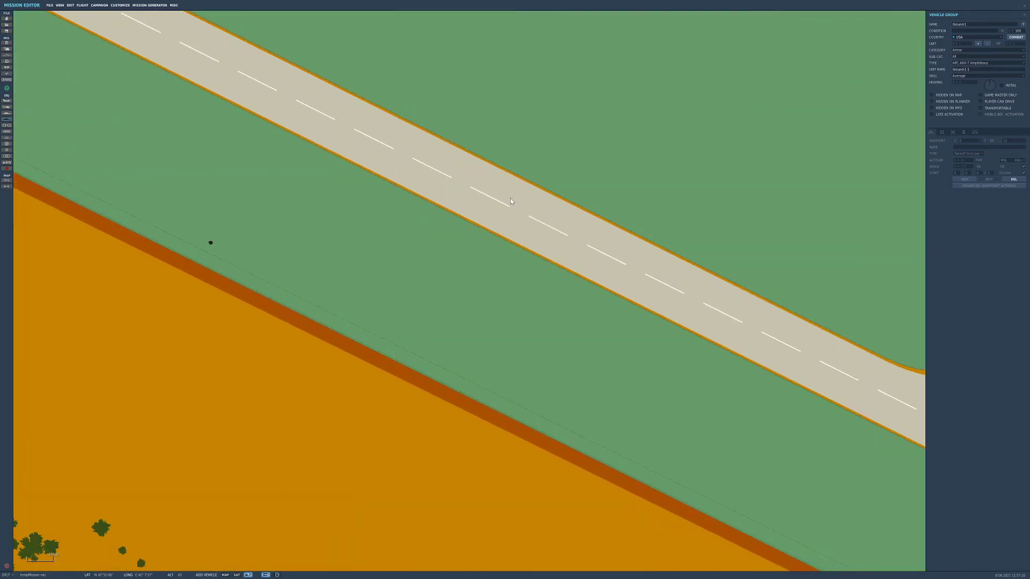
{"action": "left_click", "coordinate": [510, 201]}
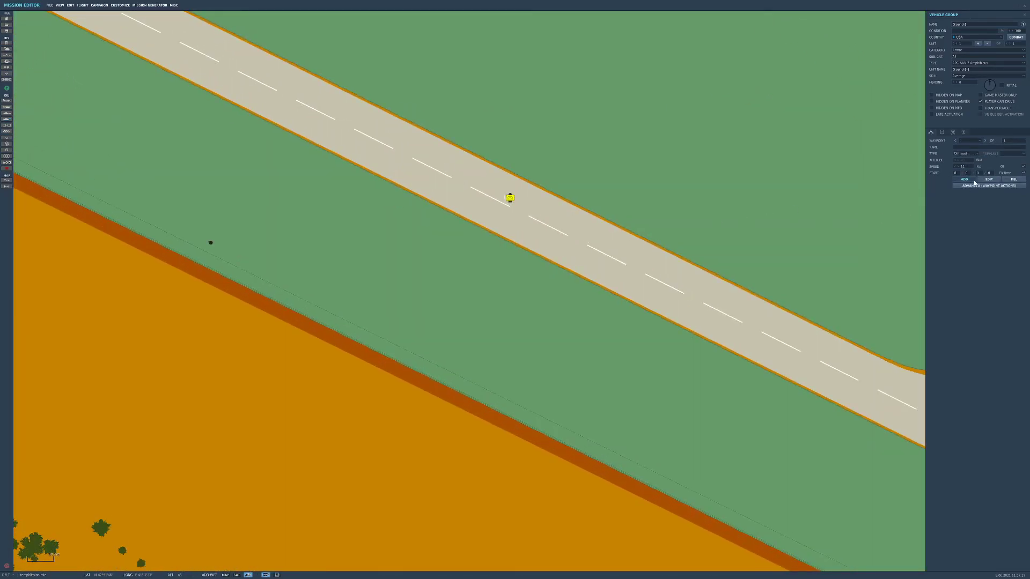
- Reposition the vehicle onto the runway's dashed centre line
{"action": "scroll", "coordinate": [289, 205], "scroll_direction": "up", "scroll_amount": 4}
{"action": "right_click_drag", "start_coordinate": [289, 205], "coordinate": [670, 233]}
{"action": "scroll", "coordinate": [670, 233], "scroll_direction": "up", "scroll_amount": 2}
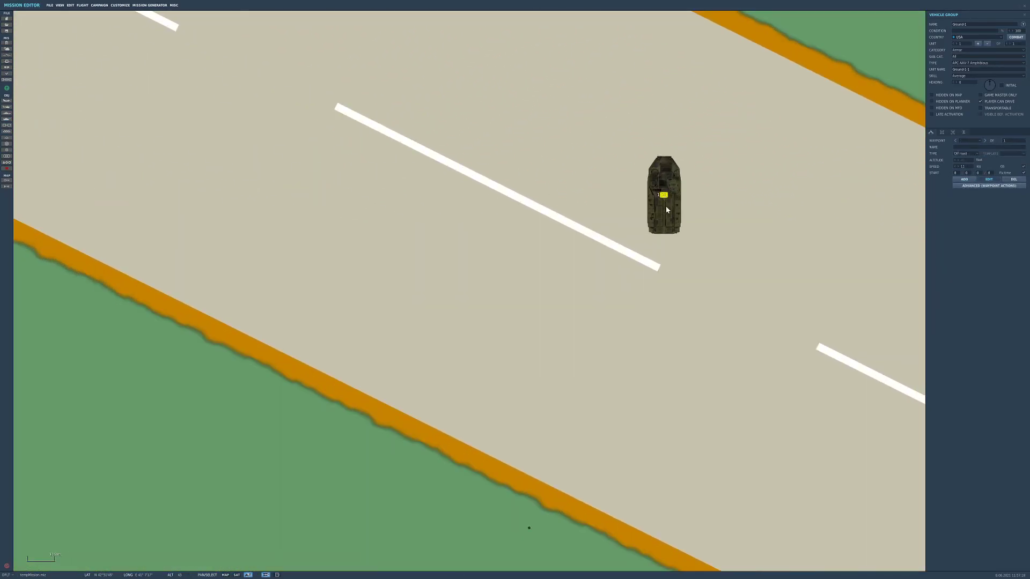
{"action": "scroll", "coordinate": [697, 247], "scroll_direction": "down", "scroll_amount": 8}
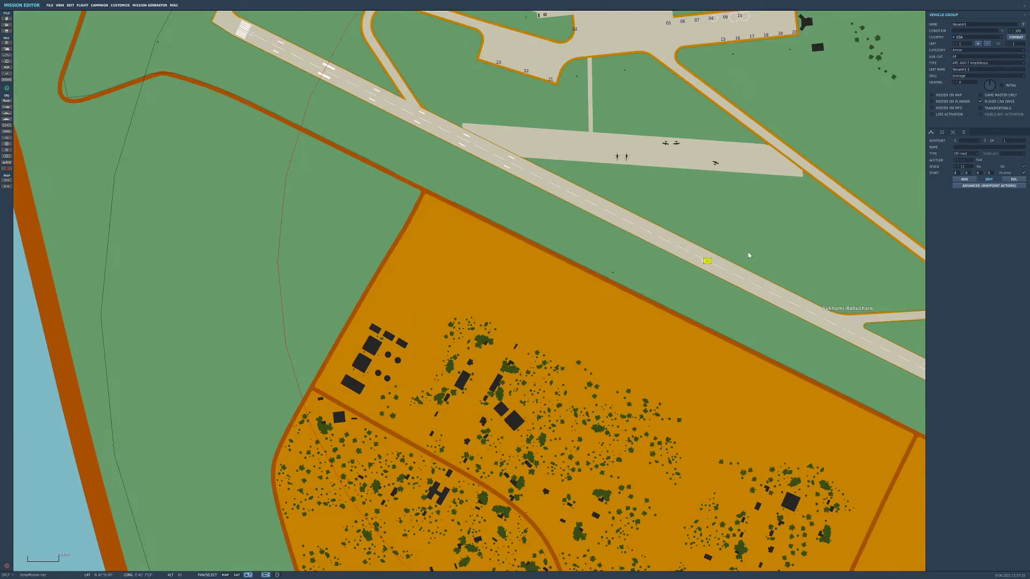
{"action": "scroll", "coordinate": [720, 247], "scroll_direction": "up", "scroll_amount": 4}
{"action": "scroll", "coordinate": [719, 244], "scroll_direction": "up", "scroll_amount": 5}
{"action": "right_click_drag", "start_coordinate": [656, 174], "coordinate": [740, 432]}
{"action": "scroll", "coordinate": [740, 432], "scroll_direction": "down", "scroll_amount": 4}
{"action": "scroll", "coordinate": [676, 311], "scroll_direction": "up", "scroll_amount": 3}
{"action": "right_click_drag", "start_coordinate": [674, 484], "coordinate": [672, 272]}
{"action": "scroll", "coordinate": [655, 360], "scroll_direction": "down", "scroll_amount": 2}
{"action": "scroll", "coordinate": [443, 226], "scroll_direction": "up", "scroll_amount": 5}
{"action": "scroll", "coordinate": [582, 199], "scroll_direction": "down", "scroll_amount": 2}
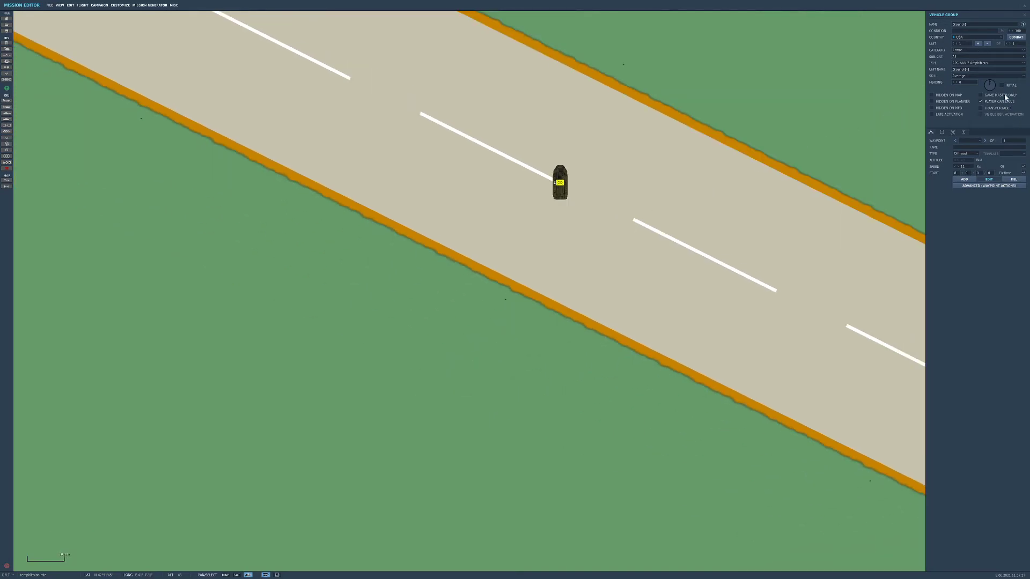
- Adjust the vehicle's heading so it points southeast, parallel to the runway's centre line
{"action": "left_click_drag", "start_coordinate": [996, 89], "coordinate": [974, 83]}
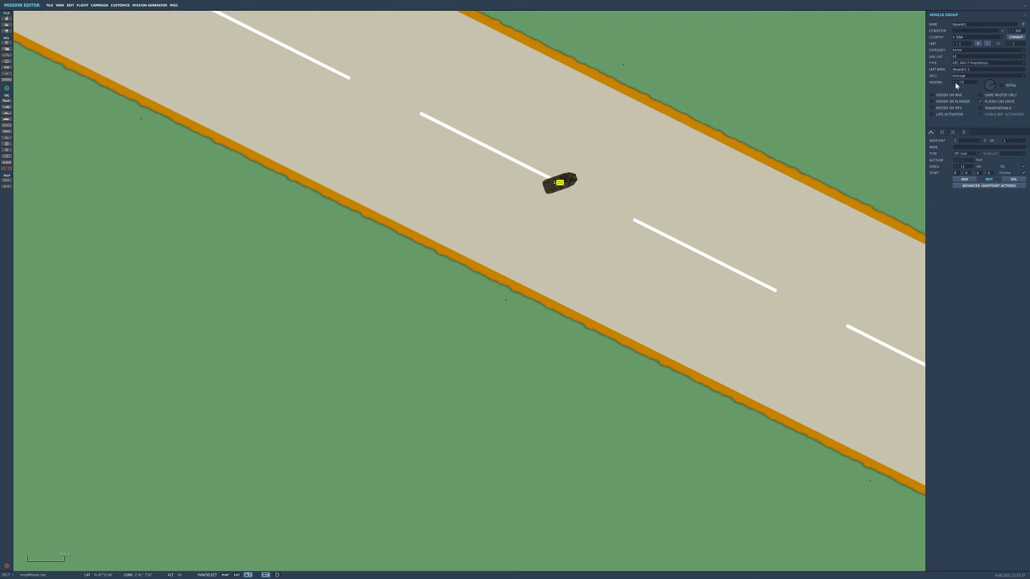
{"action": "left_click", "coordinate": [956, 83]}
{"action": "type", "text": "150"}
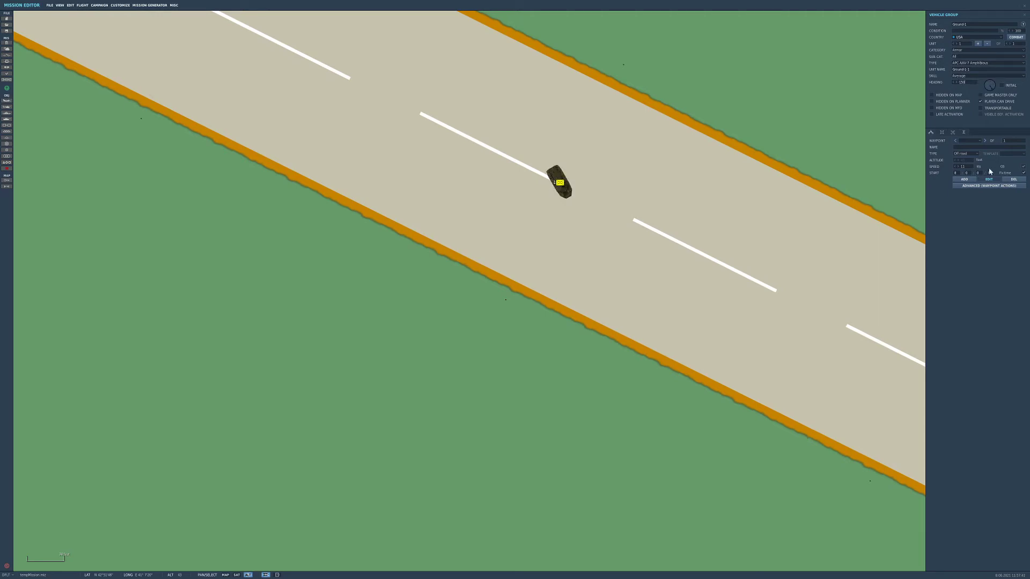
{"action": "left_click_drag", "start_coordinate": [987, 83], "coordinate": [1000, 90]}
{"action": "scroll", "coordinate": [643, 284], "scroll_direction": "down", "scroll_amount": 2}
{"action": "scroll", "coordinate": [772, 276], "scroll_direction": "up", "scroll_amount": 6}
{"action": "left_click_drag", "start_coordinate": [597, 278], "coordinate": [625, 274]}
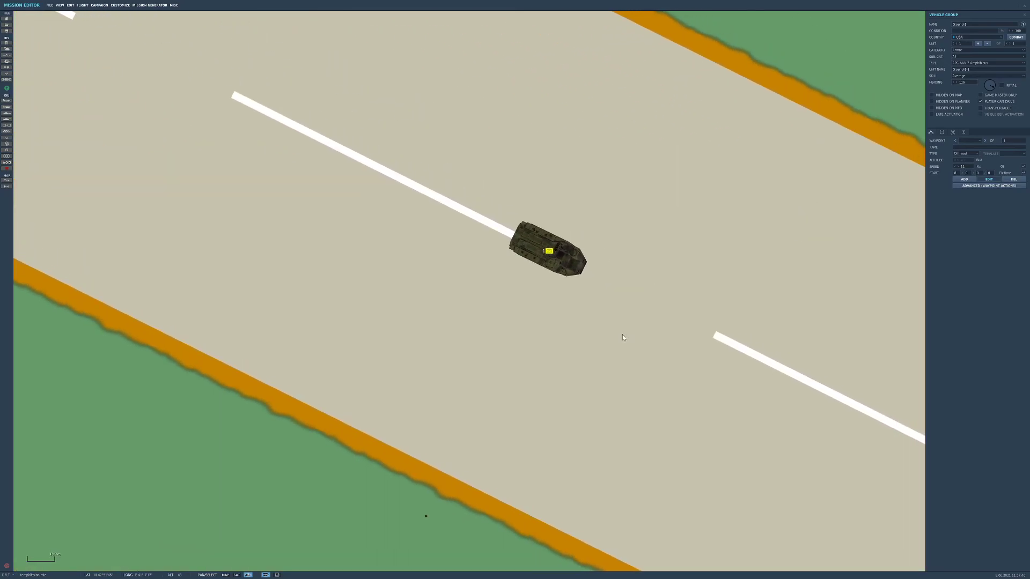
- Review the countries available for the group in both the combat list and the full list
{"action": "left_click", "coordinate": [993, 37]}
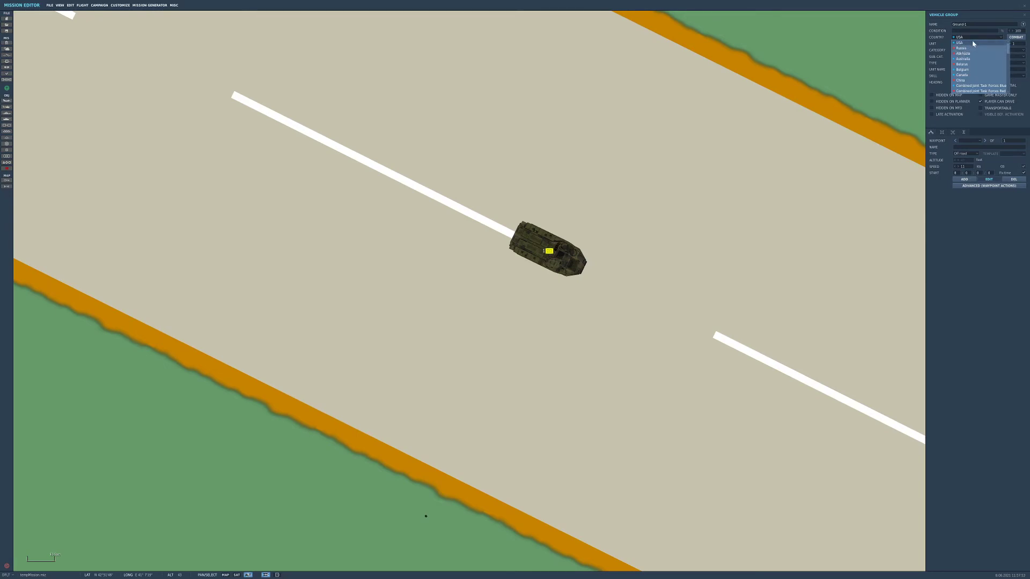
{"action": "left_click", "coordinate": [972, 43]}
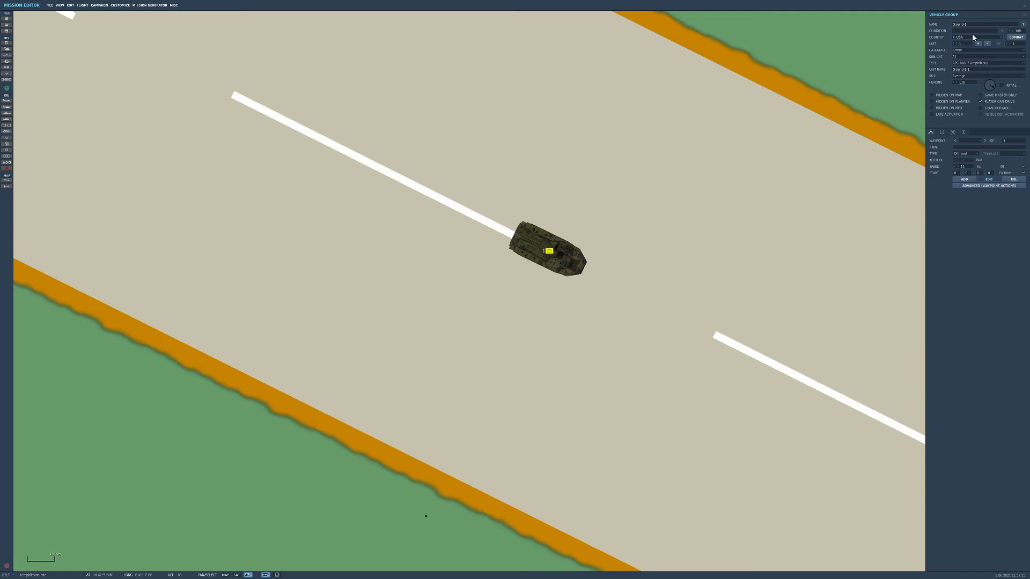
{"action": "left_click", "coordinate": [1014, 38]}
{"action": "left_click", "coordinate": [995, 38]}
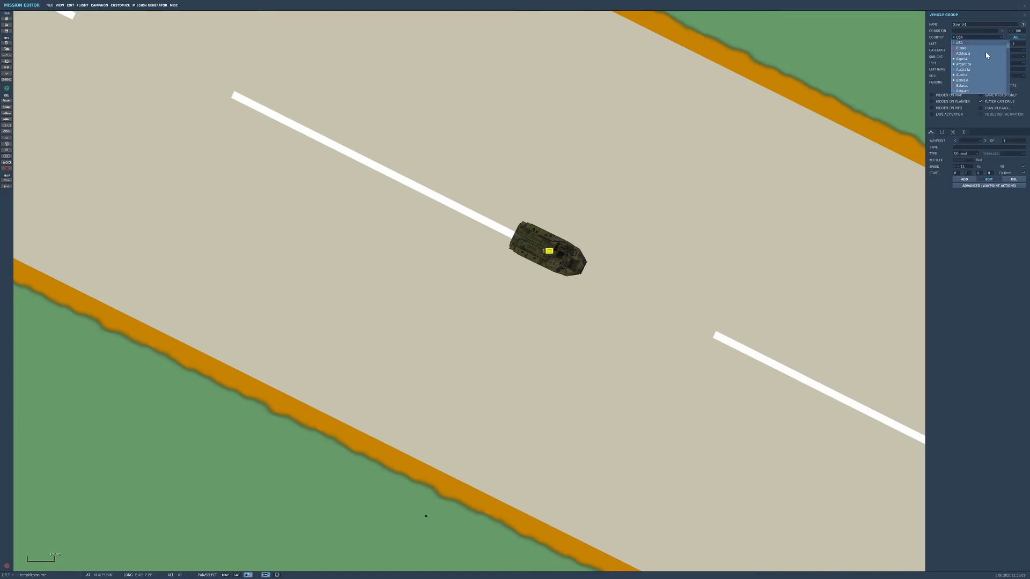
{"action": "scroll", "coordinate": [973, 76], "scroll_direction": "down", "scroll_amount": 5}
{"action": "scroll", "coordinate": [980, 66], "scroll_direction": "down", "scroll_amount": 10}
{"action": "scroll", "coordinate": [980, 70], "scroll_direction": "down", "scroll_amount": 5}
{"action": "left_click", "coordinate": [1016, 37]}
- Set the group's country to Russia and change the unit type to IFV BTR-82A
{"action": "left_click", "coordinate": [993, 39]}
{"action": "left_click", "coordinate": [971, 48]}
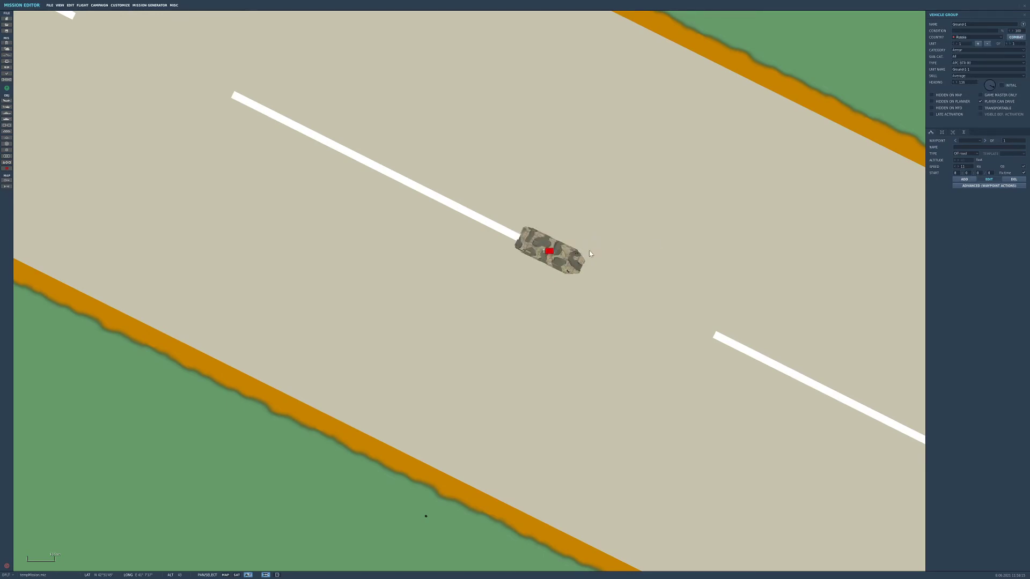
{"action": "left_click", "coordinate": [549, 251]}
{"action": "left_click", "coordinate": [979, 63]}
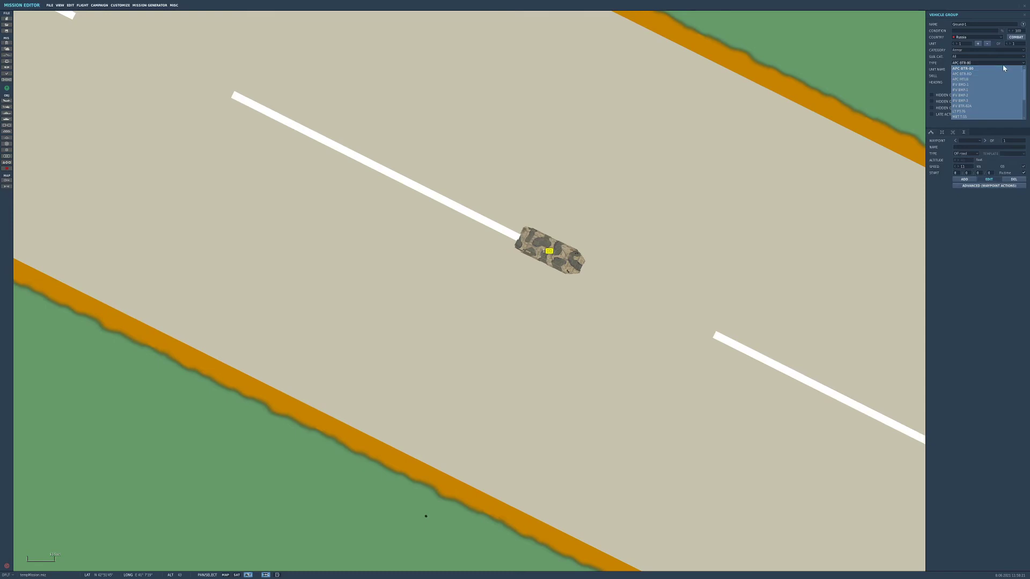
{"action": "left_click", "coordinate": [965, 106]}
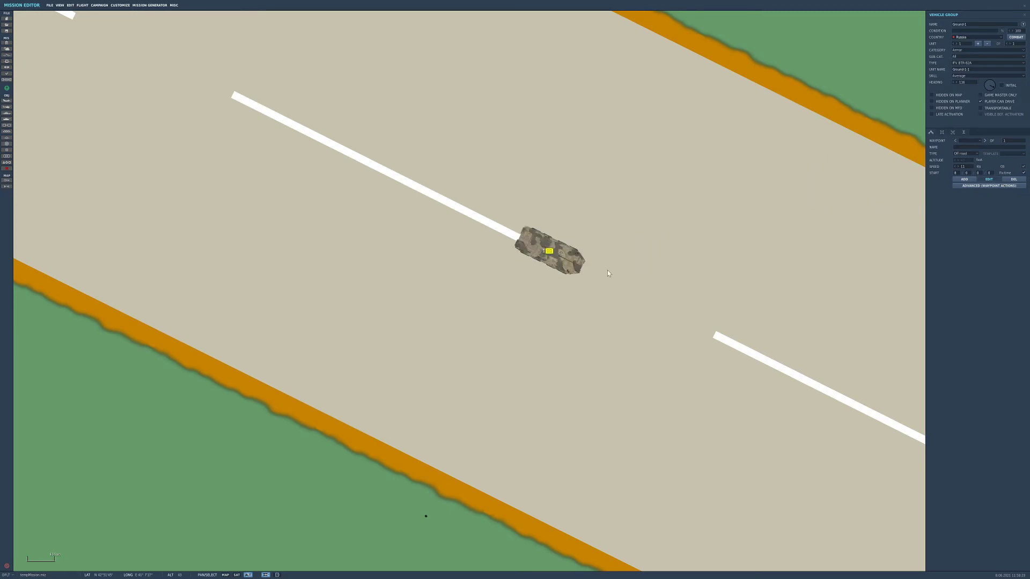
- Add waypoints from the vehicle along the runway, around the exit curve and back northwest along the taxiway
{"action": "scroll", "coordinate": [680, 268], "scroll_direction": "down", "scroll_amount": 8}
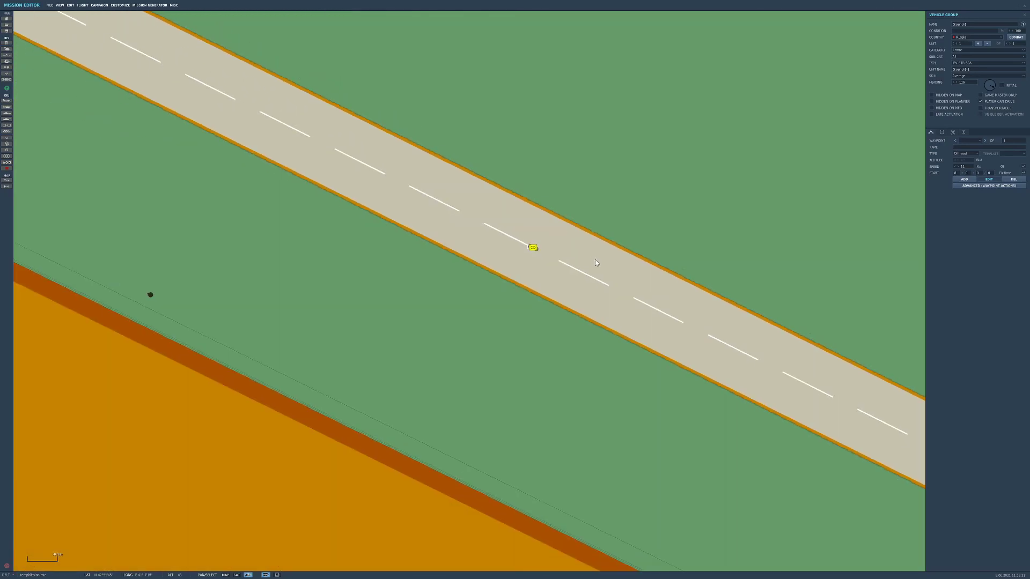
{"action": "left_click_drag", "start_coordinate": [850, 324], "coordinate": [671, 271]}
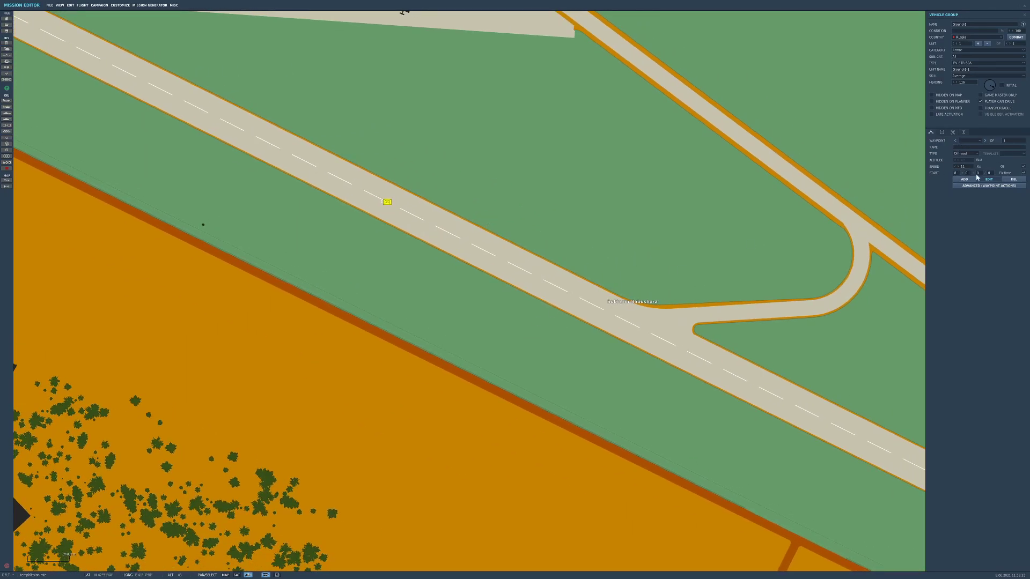
{"action": "left_click", "coordinate": [953, 183]}
{"action": "left_click", "coordinate": [624, 319]}
{"action": "left_click", "coordinate": [812, 305]}
{"action": "left_click", "coordinate": [856, 280]}
{"action": "left_click", "coordinate": [860, 261]}
{"action": "left_click", "coordinate": [861, 233]}
{"action": "left_click", "coordinate": [847, 204]}
{"action": "left_click", "coordinate": [668, 83]}
- Continue the route across the paved strip beside the runway and up the connecting path to the main apron
{"action": "scroll", "coordinate": [668, 83], "scroll_direction": "down", "scroll_amount": 2}
{"action": "left_click", "coordinate": [655, 82]}
{"action": "left_click", "coordinate": [624, 83]}
{"action": "left_click", "coordinate": [441, 65]}
{"action": "scroll", "coordinate": [633, 123], "scroll_direction": "down", "scroll_amount": 2}
{"action": "right_click_drag", "start_coordinate": [541, 38], "coordinate": [673, 327]}
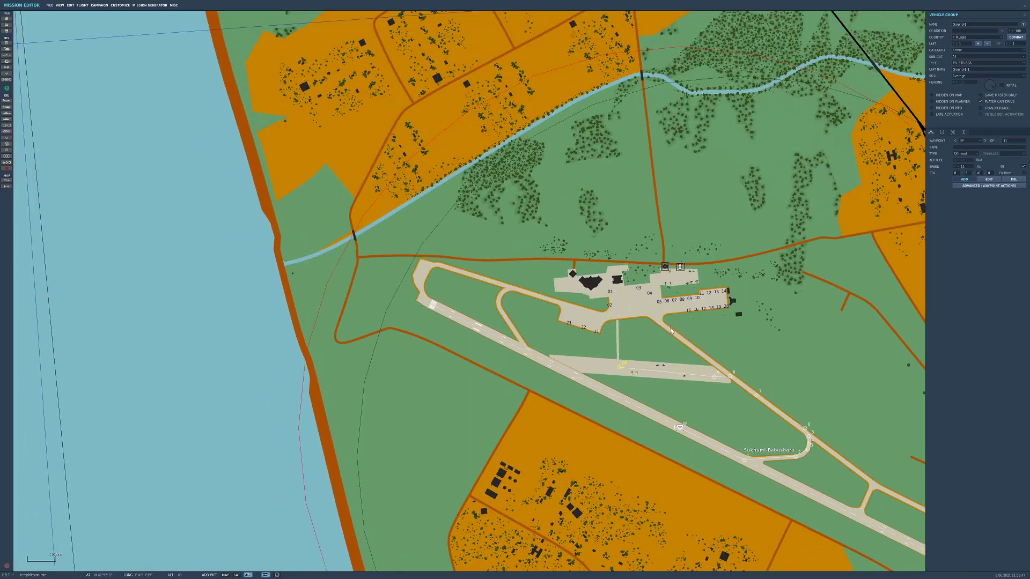
{"action": "left_click", "coordinate": [616, 308]}
{"action": "scroll", "coordinate": [680, 288], "scroll_direction": "up", "scroll_amount": 3}
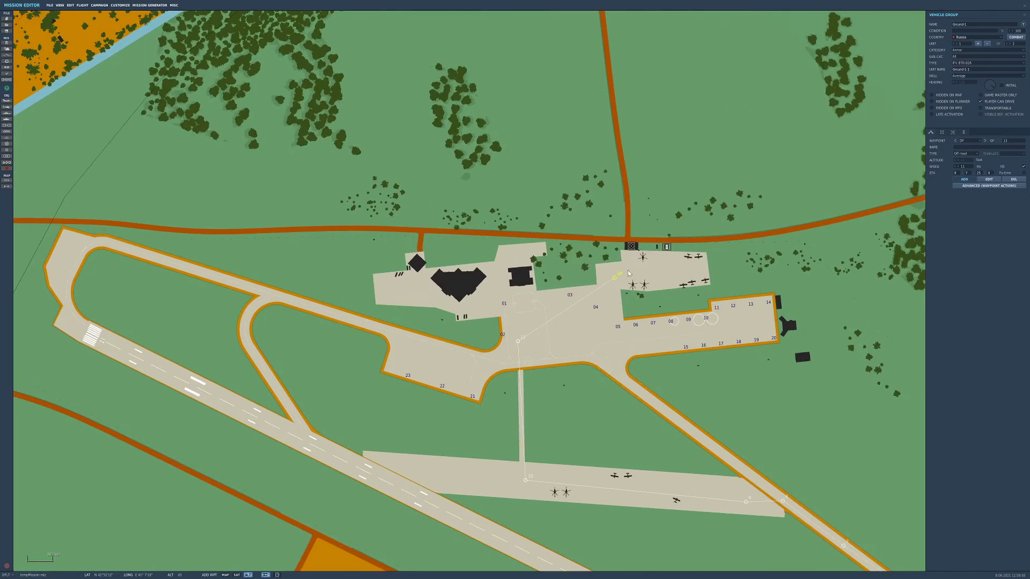
- Extend the route from the apron to the road north of the airfield and eastward along it
{"action": "left_click", "coordinate": [664, 264]}
{"action": "left_click", "coordinate": [690, 225]}
{"action": "left_click", "coordinate": [782, 217]}
{"action": "left_click", "coordinate": [868, 211]}
{"action": "left_click", "coordinate": [910, 202]}
- Delete the extra waypoints placed along the road east of the airfield junction
{"action": "left_click", "coordinate": [1013, 179]}
{"action": "left_click", "coordinate": [1013, 179]}
{"action": "left_click", "coordinate": [1012, 180]}
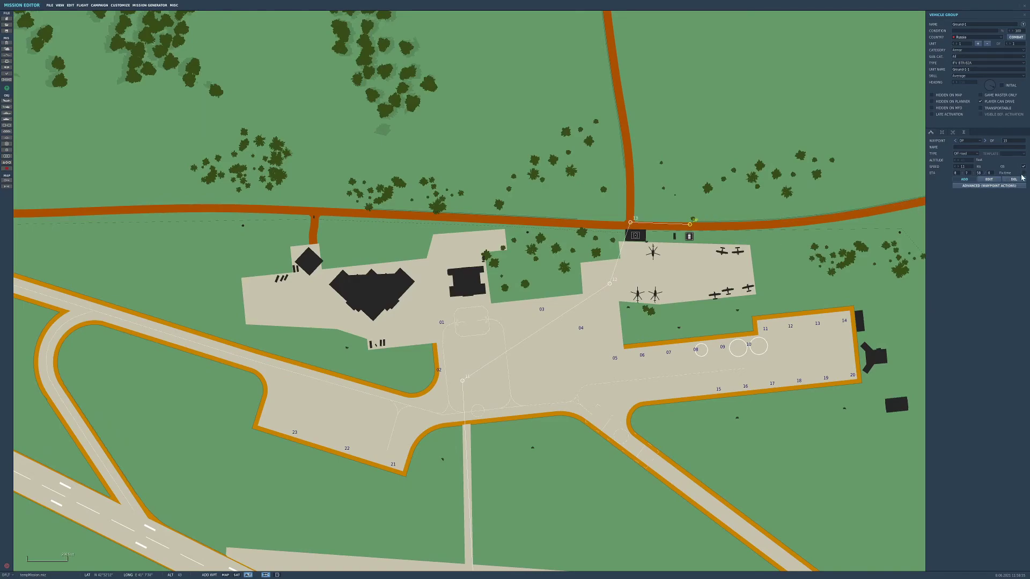
{"action": "left_click", "coordinate": [1018, 180]}
- Set the last waypoint's type to On road and add a waypoint on the road in the town northeast of the airfield
{"action": "left_click", "coordinate": [976, 154]}
{"action": "left_click", "coordinate": [961, 164]}
{"action": "scroll", "coordinate": [746, 199], "scroll_direction": "down", "scroll_amount": 8}
{"action": "right_click_drag", "start_coordinate": [825, 70], "coordinate": [562, 306]}
{"action": "left_click", "coordinate": [584, 235]}
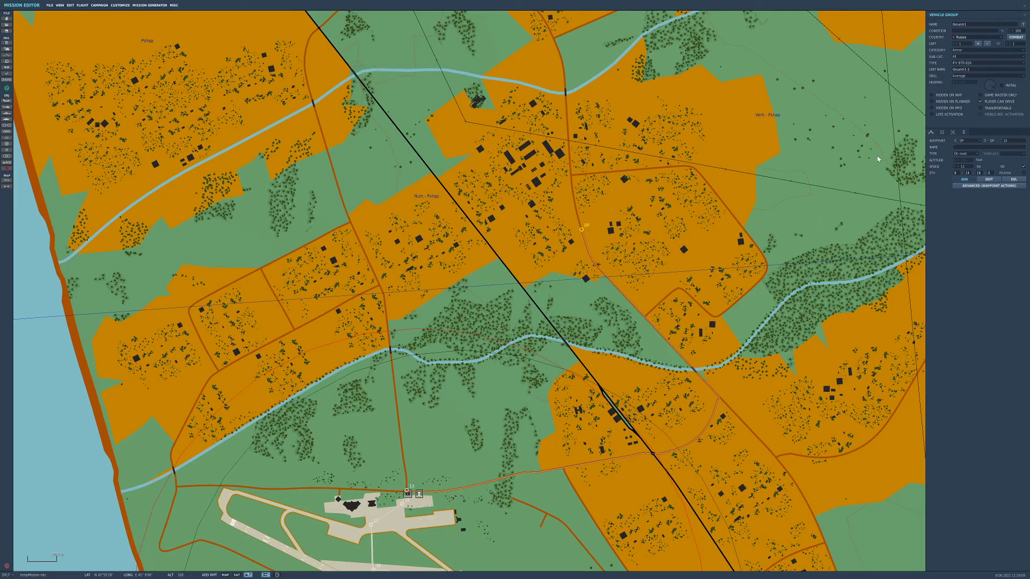
- Change the speed of the on-road waypoint in the town and check the resulting route around the airfield
{"action": "scroll", "coordinate": [560, 341], "scroll_direction": "up", "scroll_amount": 3}
{"action": "right_click_drag", "start_coordinate": [560, 341], "coordinate": [688, 145]}
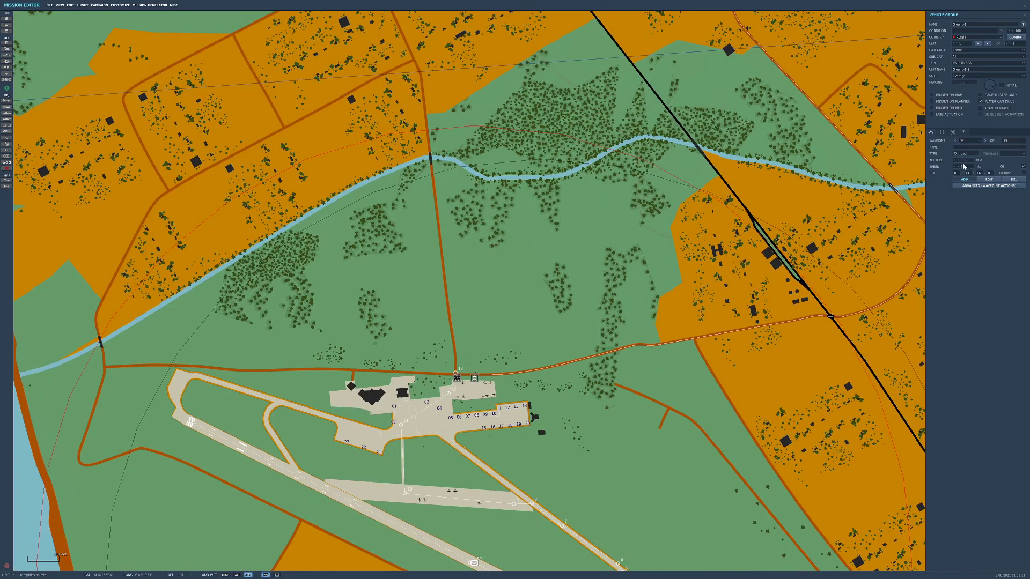
{"action": "left_click_drag", "start_coordinate": [970, 166], "coordinate": [915, 155]}
{"action": "scroll", "coordinate": [861, 354], "scroll_direction": "down", "scroll_amount": 6}
{"action": "right_click_drag", "start_coordinate": [823, 341], "coordinate": [840, 279]}
{"action": "scroll", "coordinate": [785, 217], "scroll_direction": "up", "scroll_amount": 2}
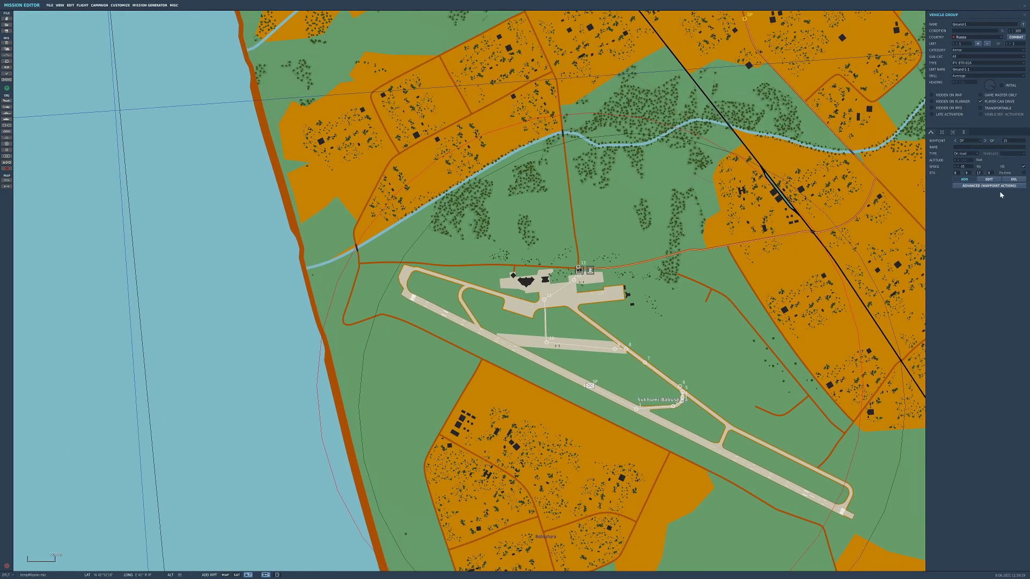
- Delete the group's waypoints one after another to clear the route back to the vehicle
{"action": "left_click", "coordinate": [1005, 179]}
{"action": "left_click", "coordinate": [1005, 179]}
{"action": "left_click", "coordinate": [1005, 179]}
{"action": "left_click", "coordinate": [1005, 180]}
{"action": "left_click", "coordinate": [1005, 179]}
{"action": "left_click", "coordinate": [1005, 179]}
{"action": "left_click", "coordinate": [1005, 179]}
{"action": "double_click", "coordinate": [1006, 179]}
{"action": "left_click", "coordinate": [1006, 179]}
{"action": "double_click", "coordinate": [1005, 179]}
{"action": "left_click", "coordinate": [1009, 179]}
{"action": "left_click", "coordinate": [1009, 179]}
- Lay a new route around the taxiway curve and across the grass, continuing On road to the end of the eastern road spur
{"action": "double_click", "coordinate": [964, 167]}
{"action": "scroll", "coordinate": [539, 397], "scroll_direction": "up", "scroll_amount": 5}
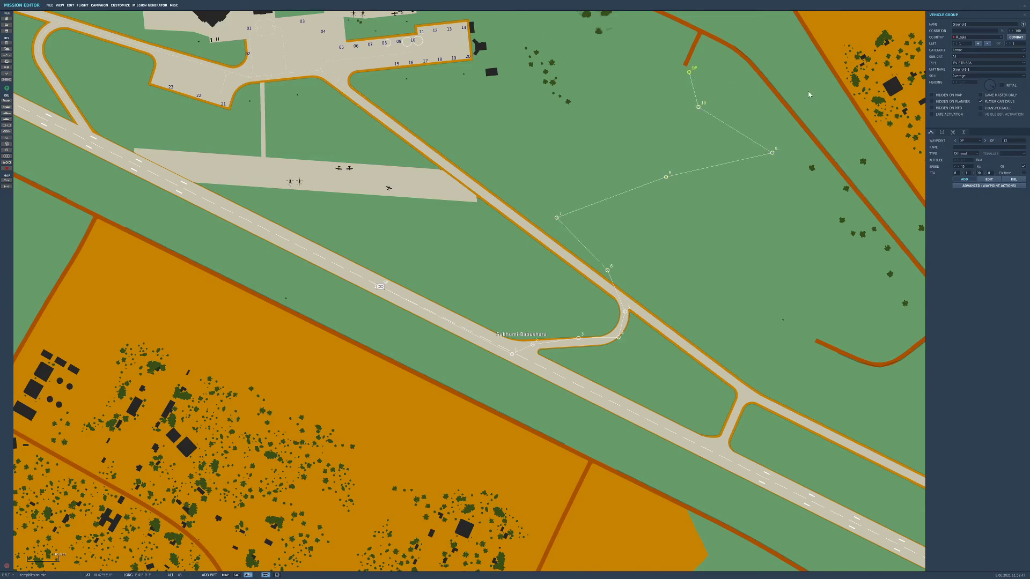
{"action": "left_click", "coordinate": [968, 153]}
{"action": "left_click", "coordinate": [966, 170]}
{"action": "left_click", "coordinate": [821, 340]}
- Make the final leg off road and move the last waypoint onto the grass just northeast of the taxiway
{"action": "left_click", "coordinate": [965, 154]}
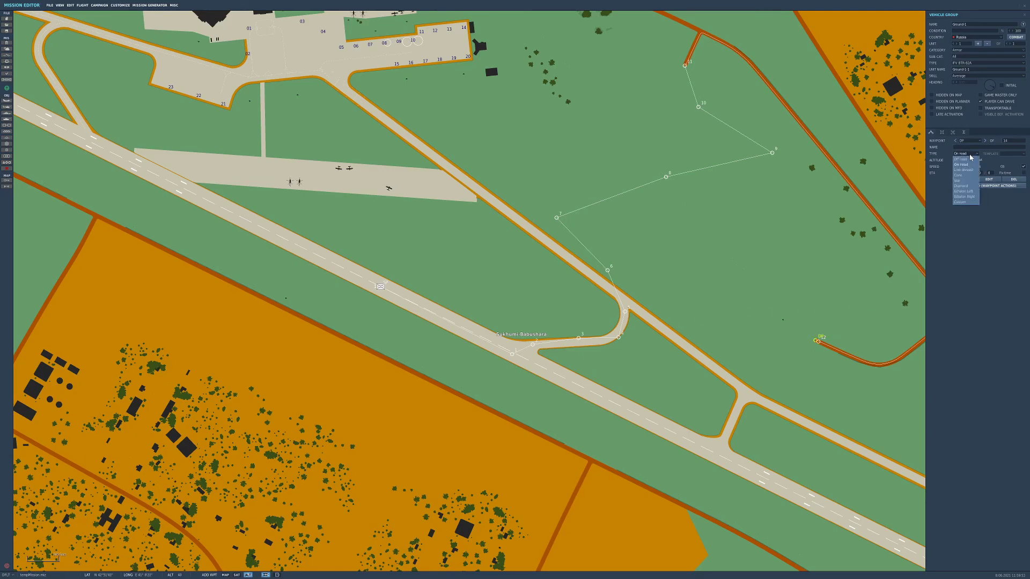
{"action": "left_click", "coordinate": [965, 164]}
{"action": "left_click", "coordinate": [987, 179]}
{"action": "left_click_drag", "start_coordinate": [815, 341], "coordinate": [641, 239]}
{"action": "left_click", "coordinate": [783, 267]}
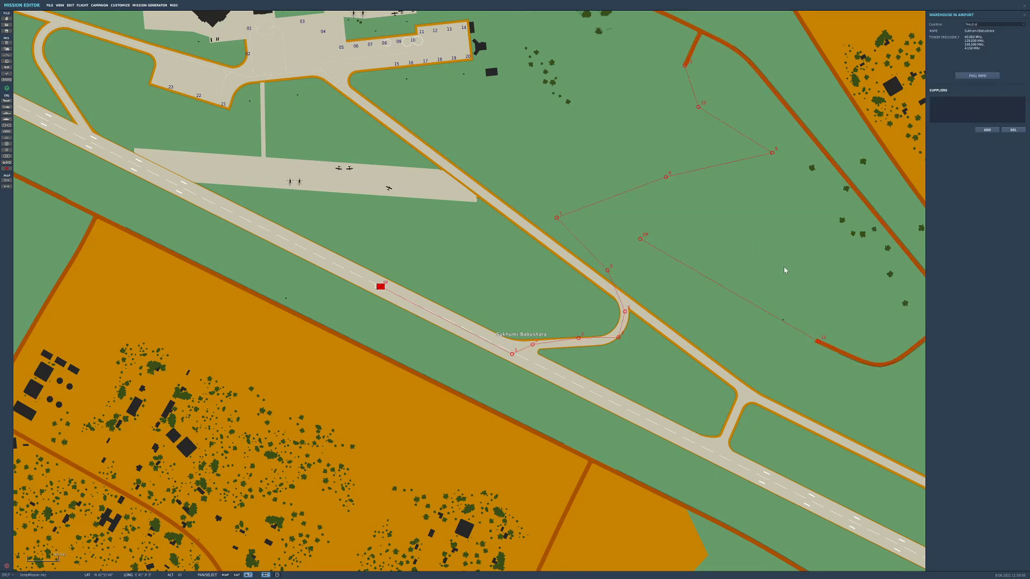
- Launch the mission for flight, saving the changes over the existing TEMPLATE.miz file
{"action": "scroll", "coordinate": [783, 270], "scroll_direction": "down", "scroll_amount": 2}
{"action": "left_click", "coordinate": [94, 5]}
{"action": "left_click", "coordinate": [89, 12]}
{"action": "left_click", "coordinate": [485, 305]}
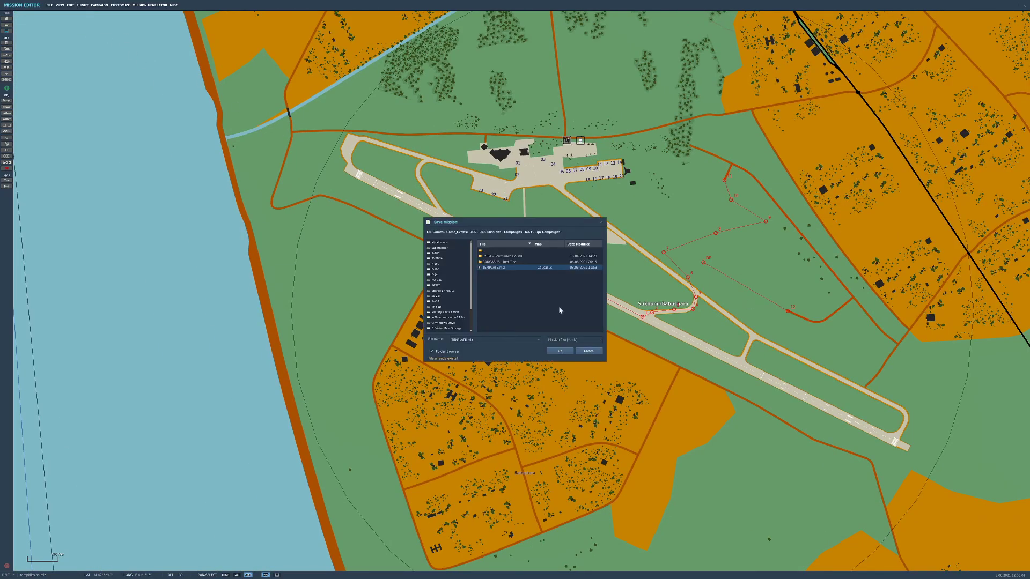
{"action": "left_click", "coordinate": [560, 351]}
{"action": "left_click", "coordinate": [499, 302]}
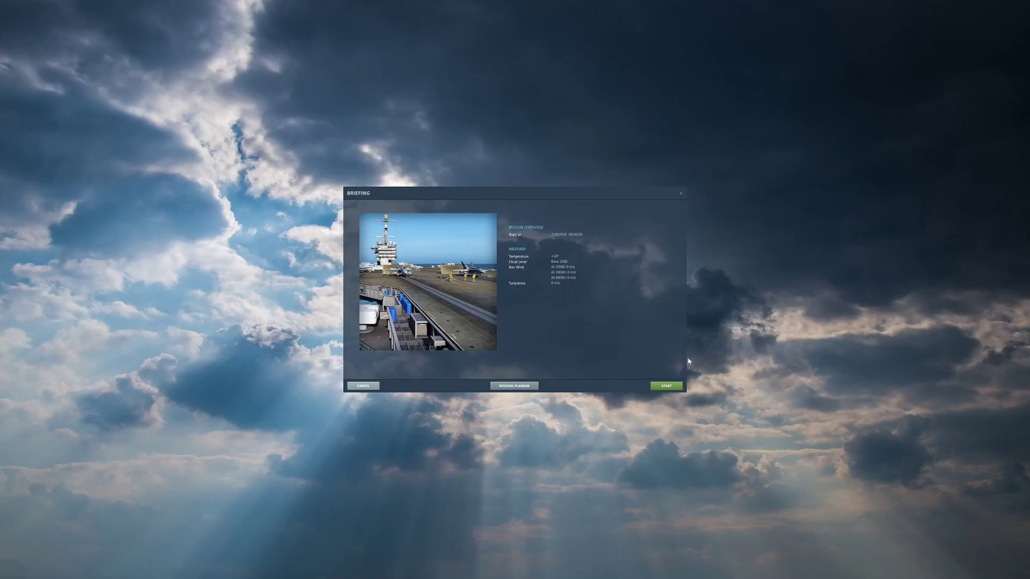
- Start the mission from its briefing, begin the simulation and view the BTR-82A on the runway from outside
{"action": "left_click", "coordinate": [667, 385]}
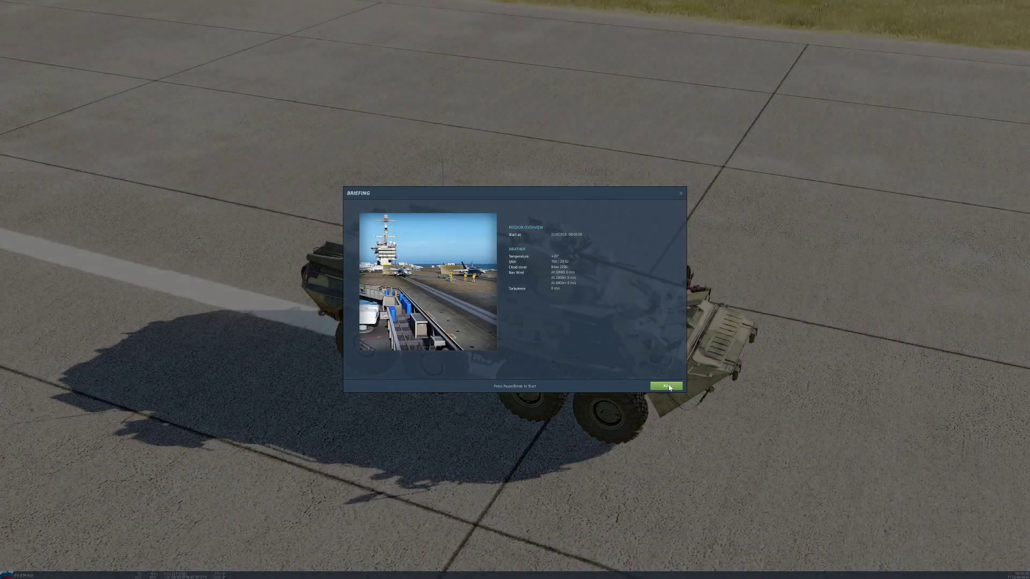
{"action": "left_click", "coordinate": [666, 386]}
{"action": "scroll", "coordinate": [515, 290], "scroll_direction": "down", "scroll_amount": 3}
{"action": "scroll", "coordinate": [514, 290], "scroll_direction": "up", "scroll_amount": 6}
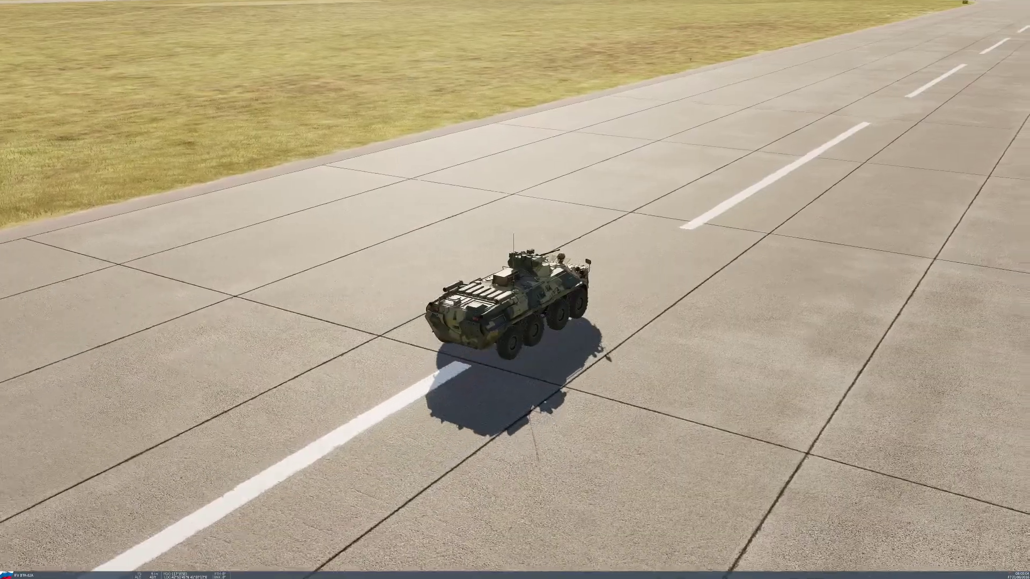
{"action": "scroll", "coordinate": [514, 289], "scroll_direction": "down", "scroll_amount": 4}
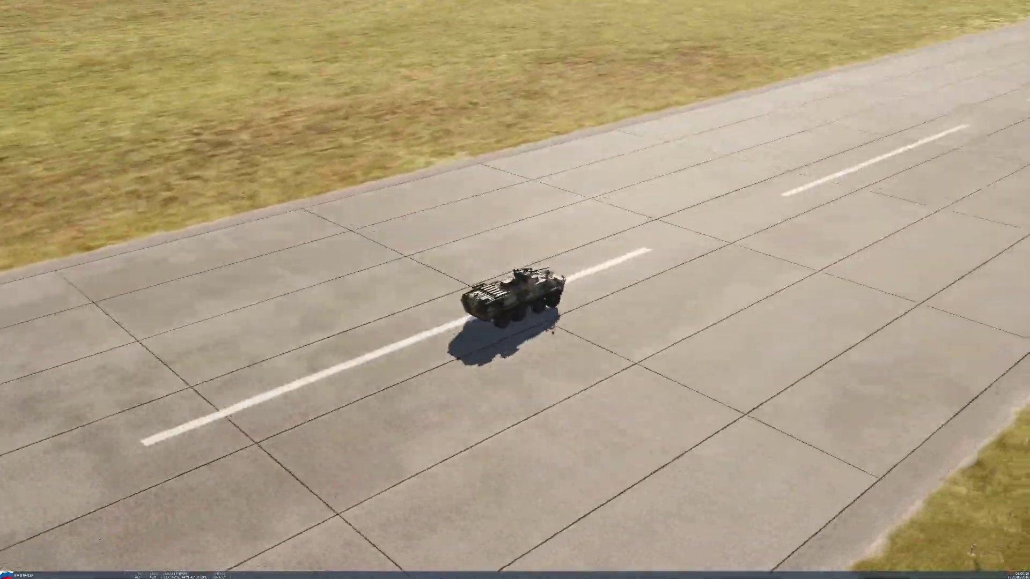
- Accelerate the simulation time by four steps and follow the BTR-82A along the runway onto the taxiway
{"action": "key", "text": "ctrl+z"}
{"action": "key", "text": "ctrl+z"}
{"action": "key", "text": "ctrl+z"}
{"action": "key", "text": "ctrl+z"}
{"action": "scroll", "coordinate": [515, 290], "scroll_direction": "up", "scroll_amount": 5}
{"action": "scroll", "coordinate": [515, 290], "scroll_direction": "down", "scroll_amount": 3}
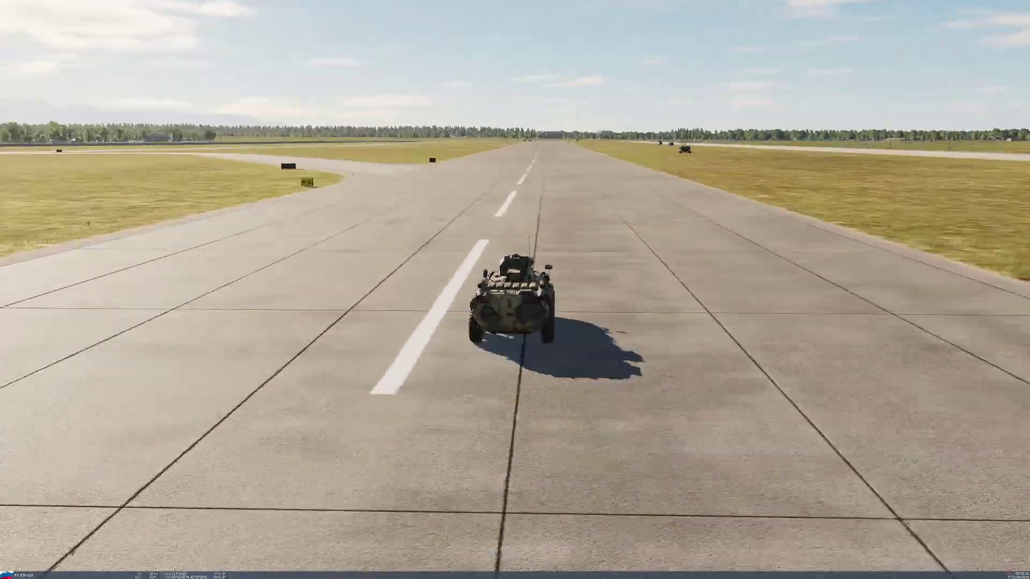
{"action": "scroll", "coordinate": [515, 290], "scroll_direction": "down", "scroll_amount": 5}
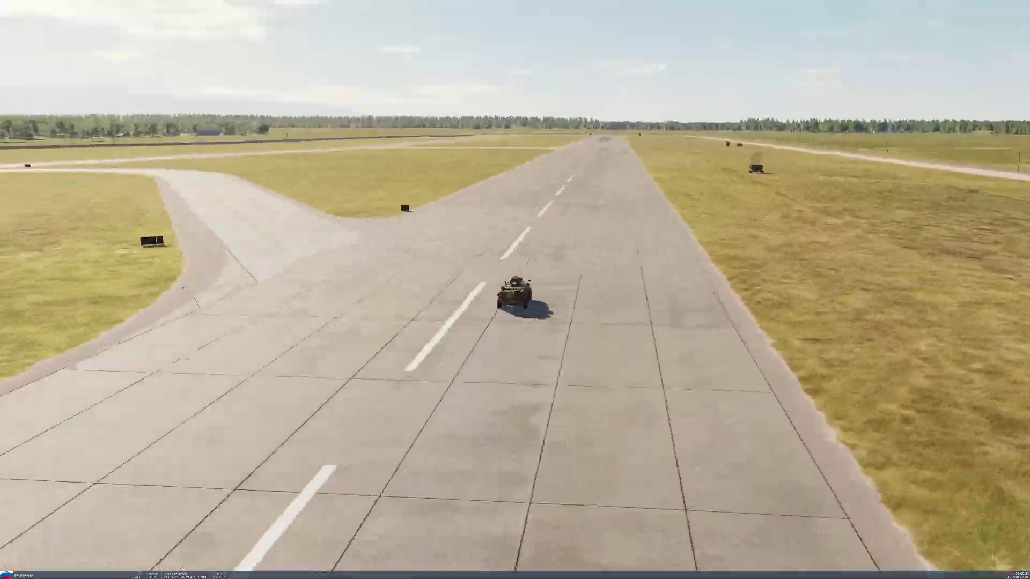
{"action": "scroll", "coordinate": [515, 289], "scroll_direction": "down", "scroll_amount": 3}
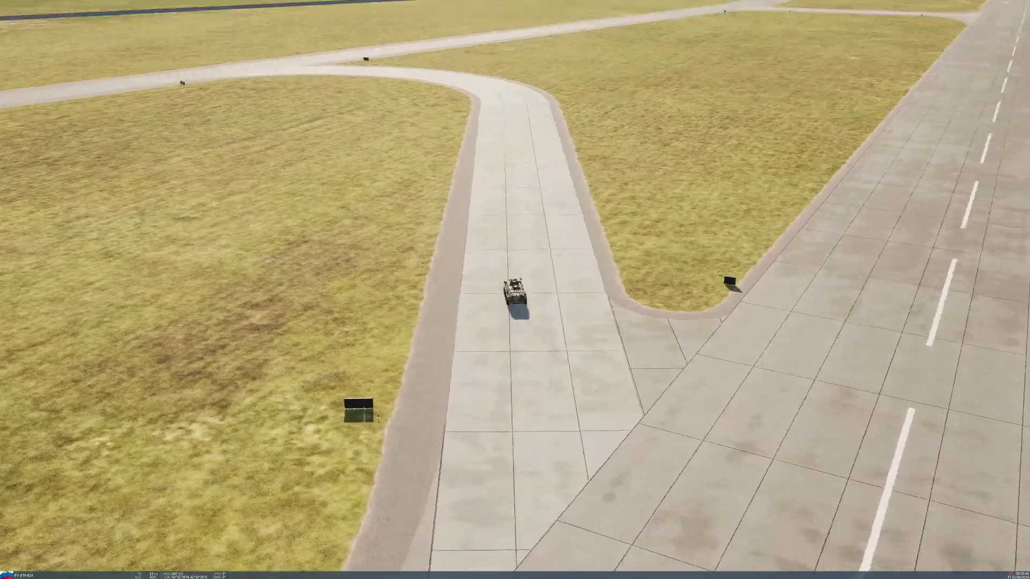